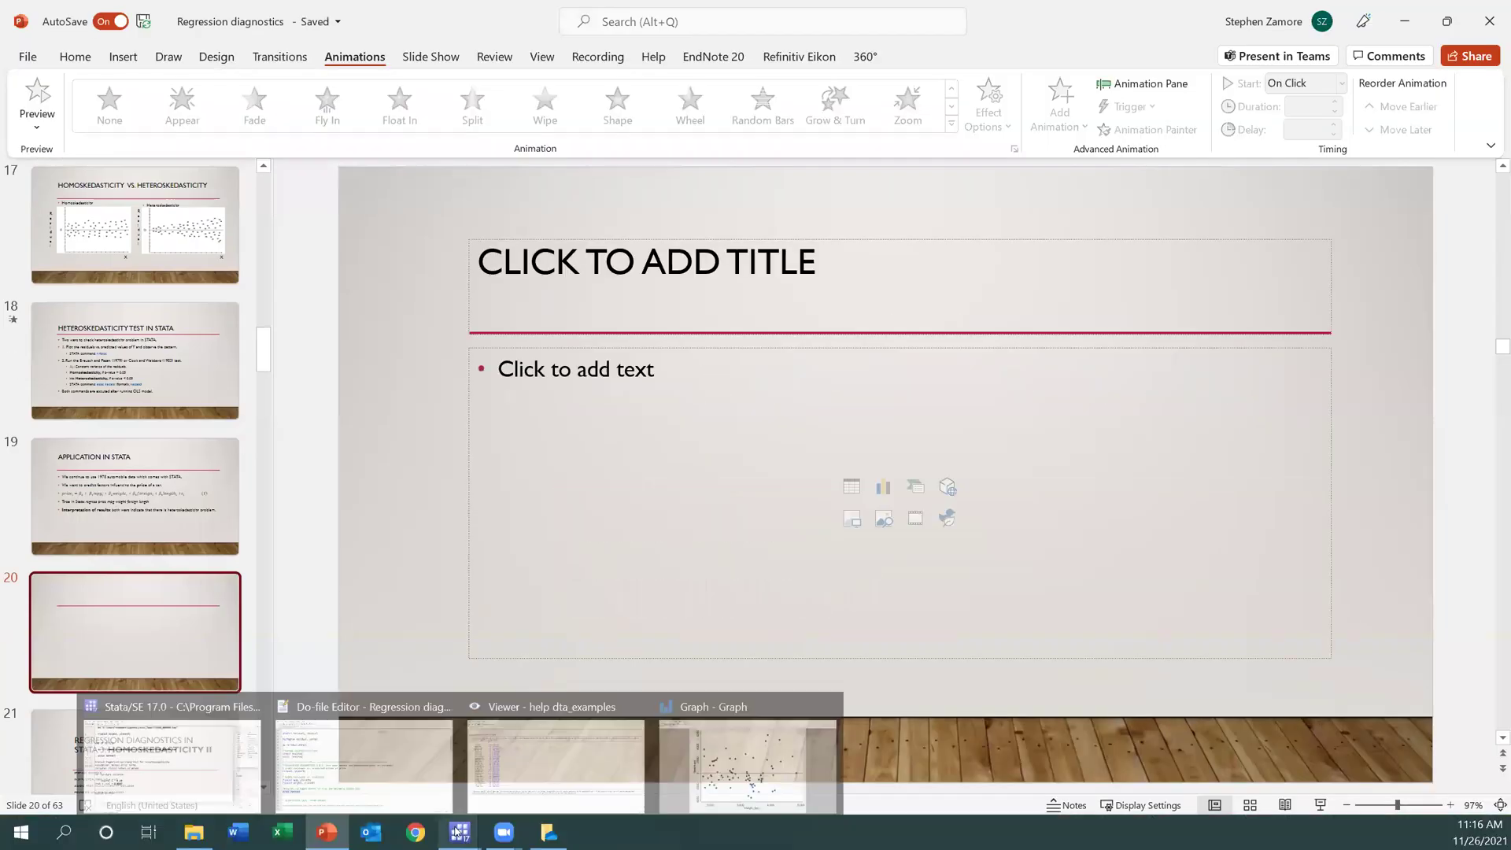
Switch from PowerPoint to the Stata/SE results window
click(157, 777)
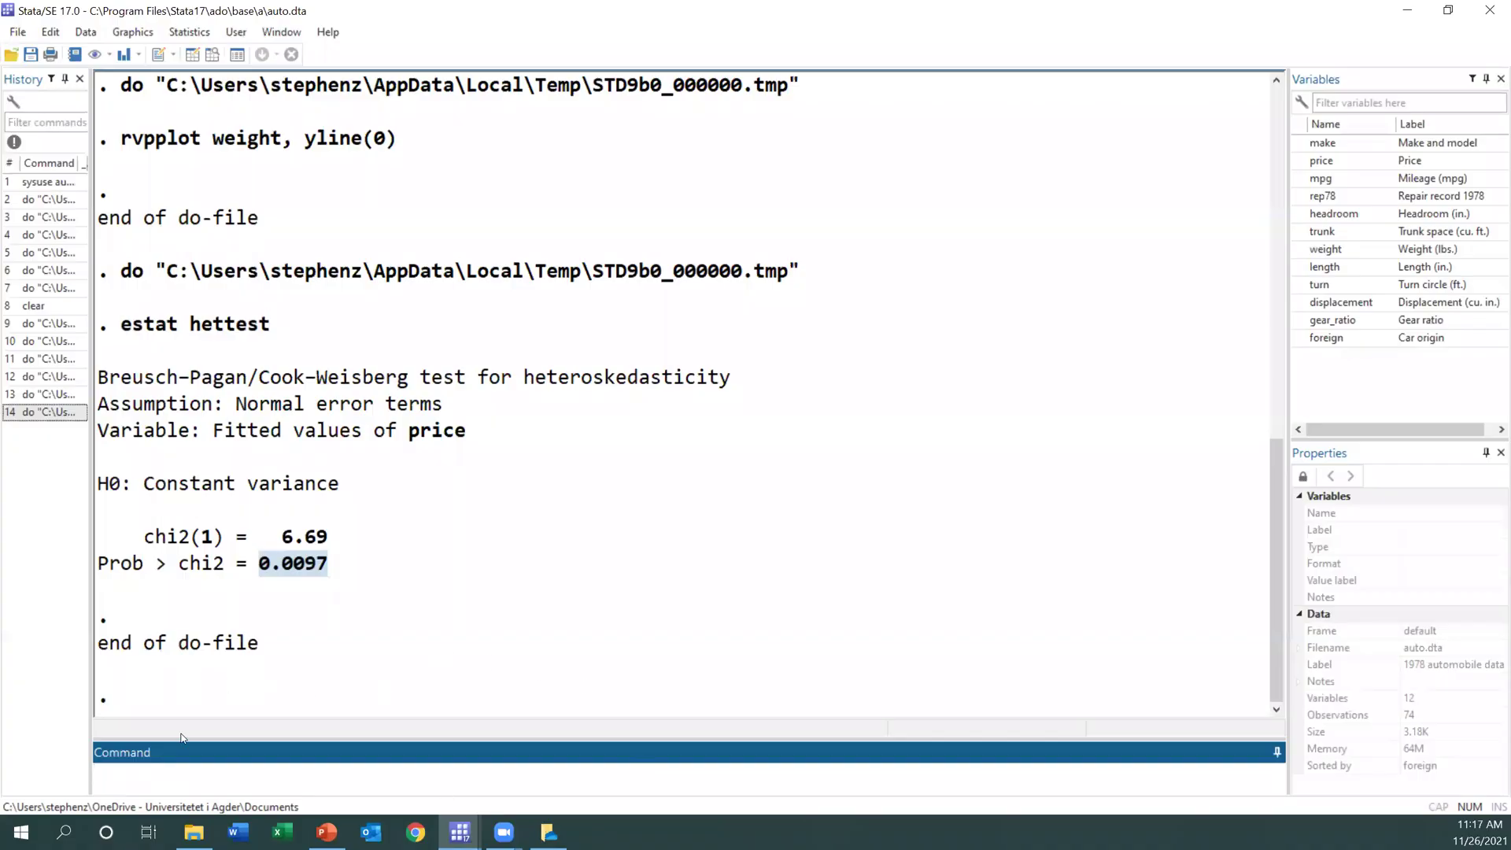
Clear the loaded auto data from memory with the clear command
text(clar)
key(Return)
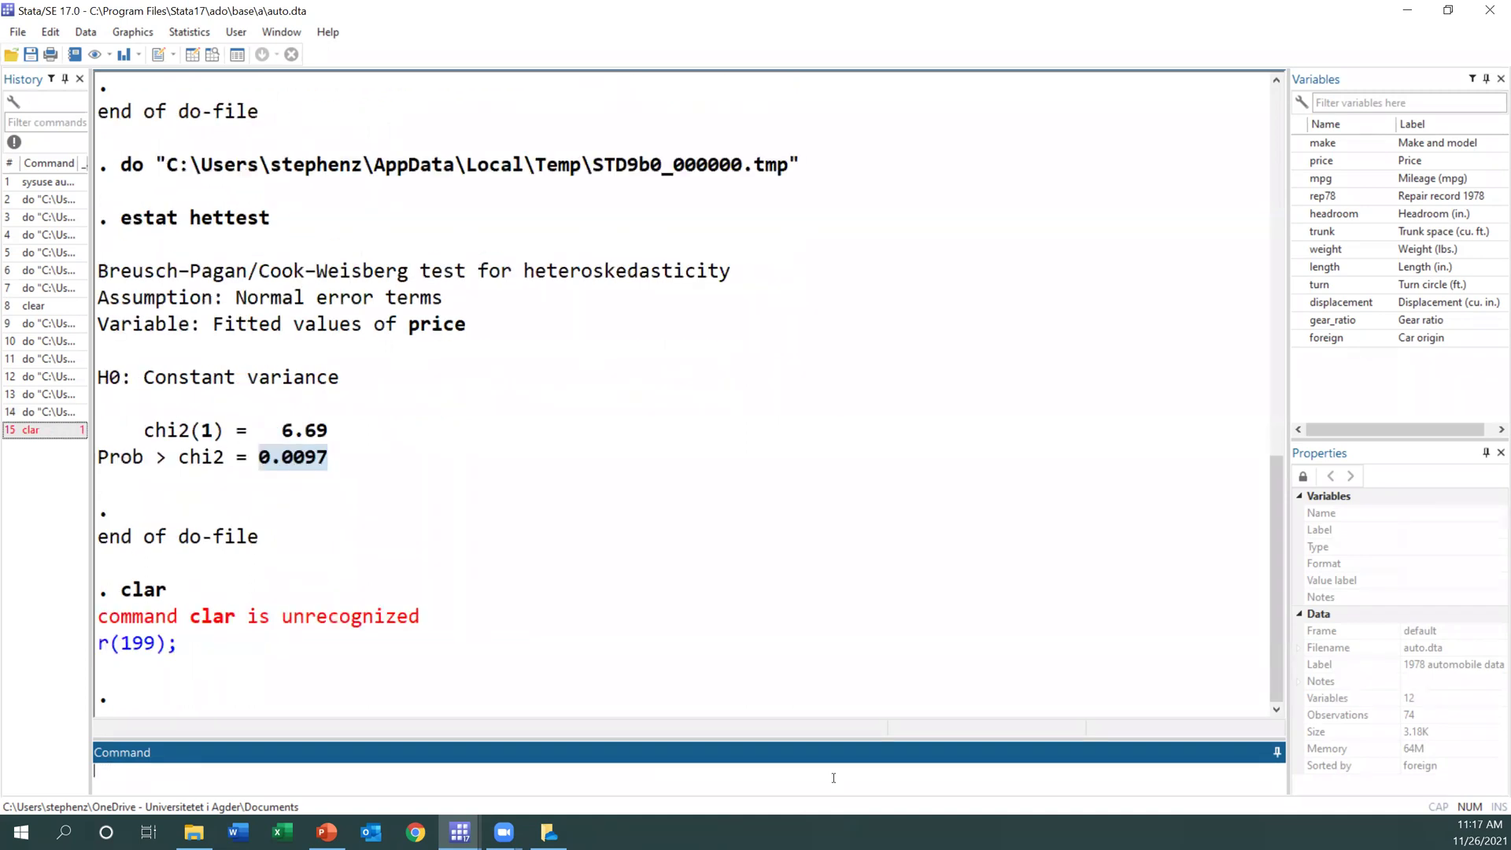
text(clear)
key(Return)
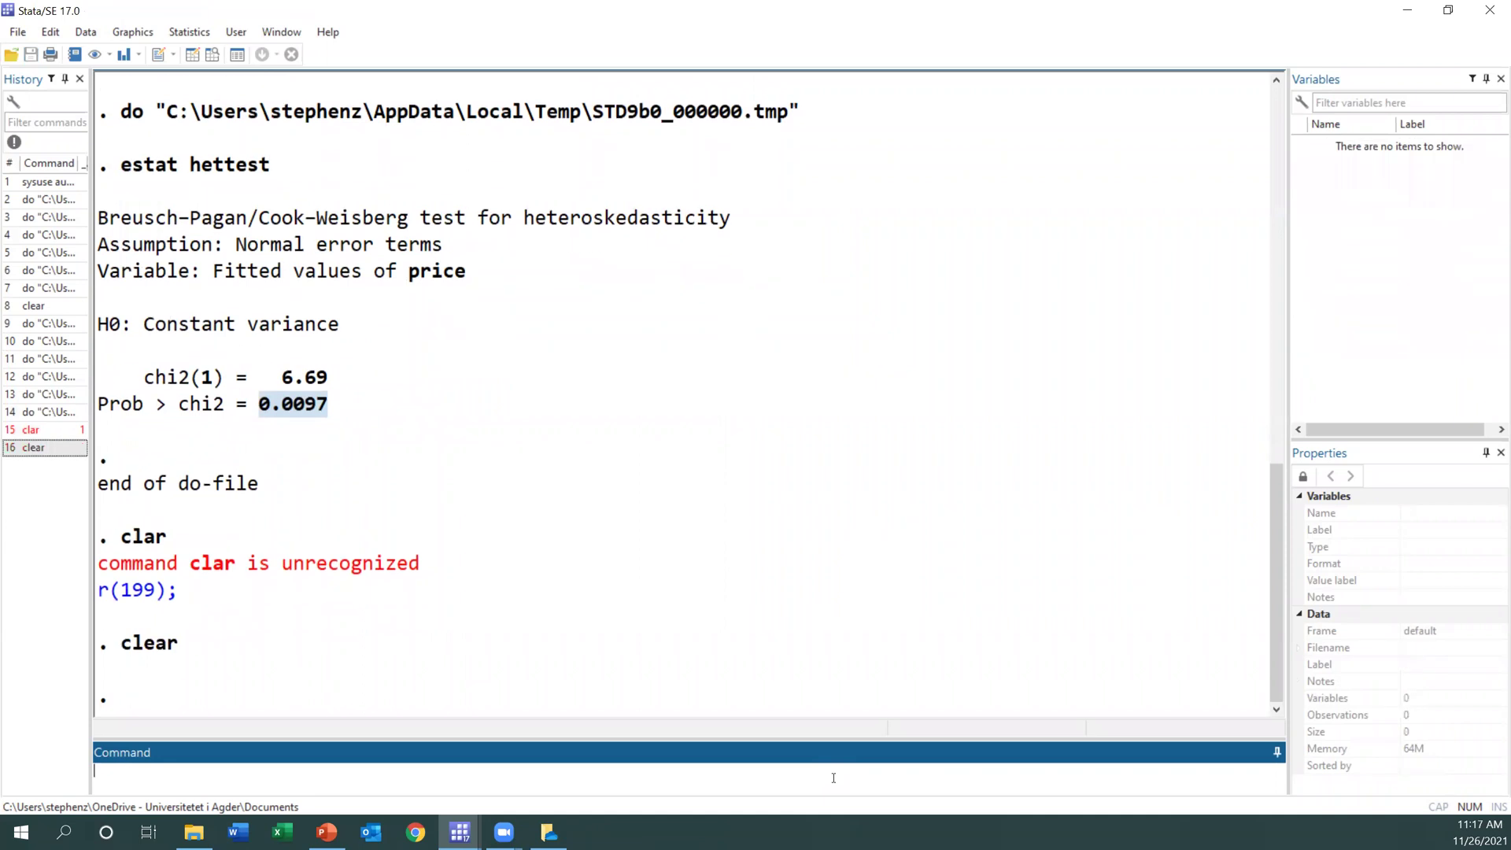
Switch to the Regression diagnostics do-file in the Do-file Editor
click(460, 832)
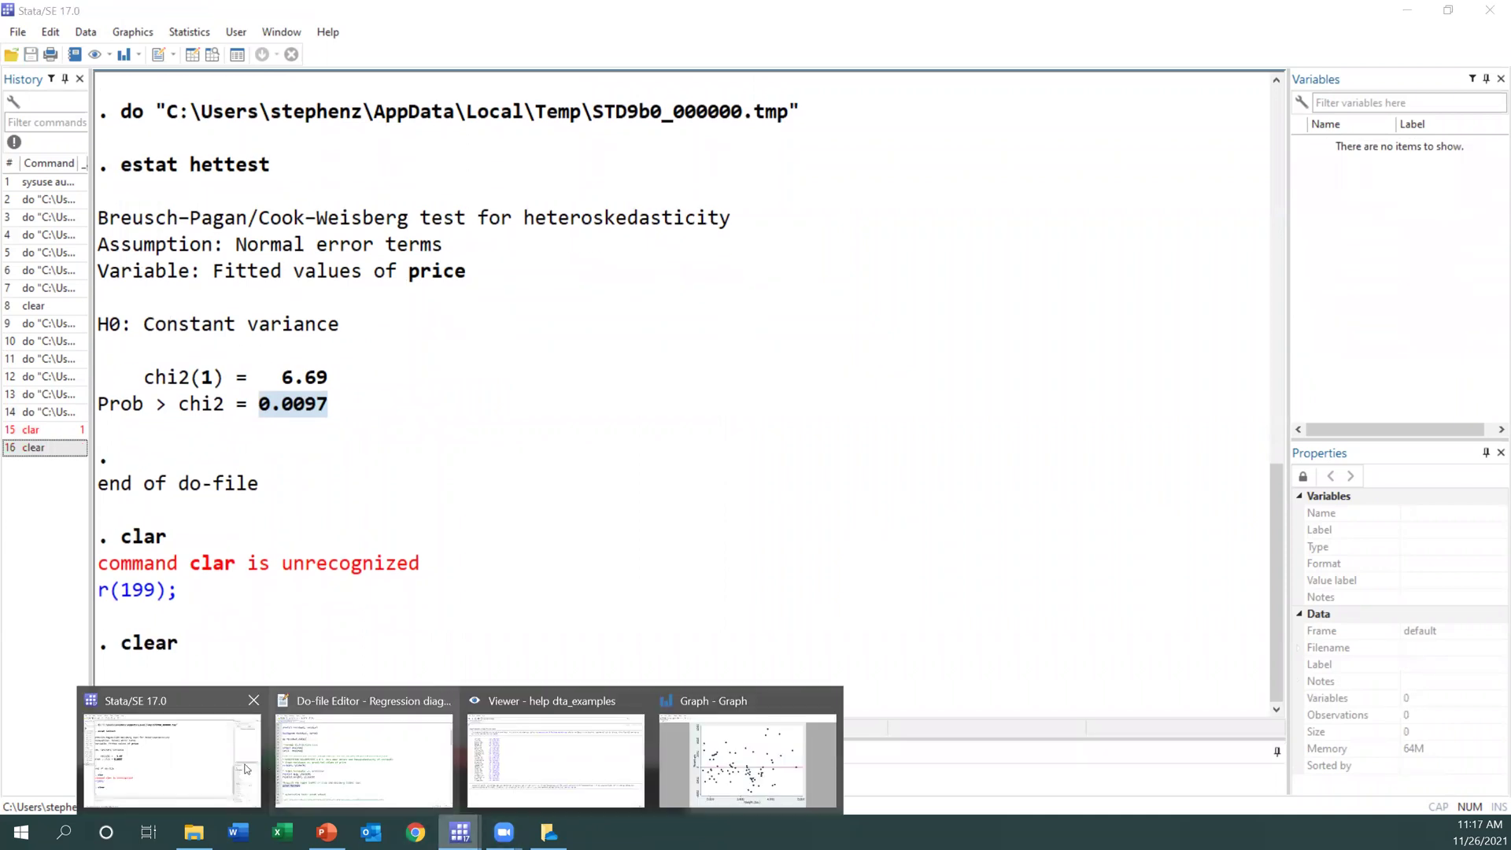
click(334, 763)
scroll(516, 516, up, 3)
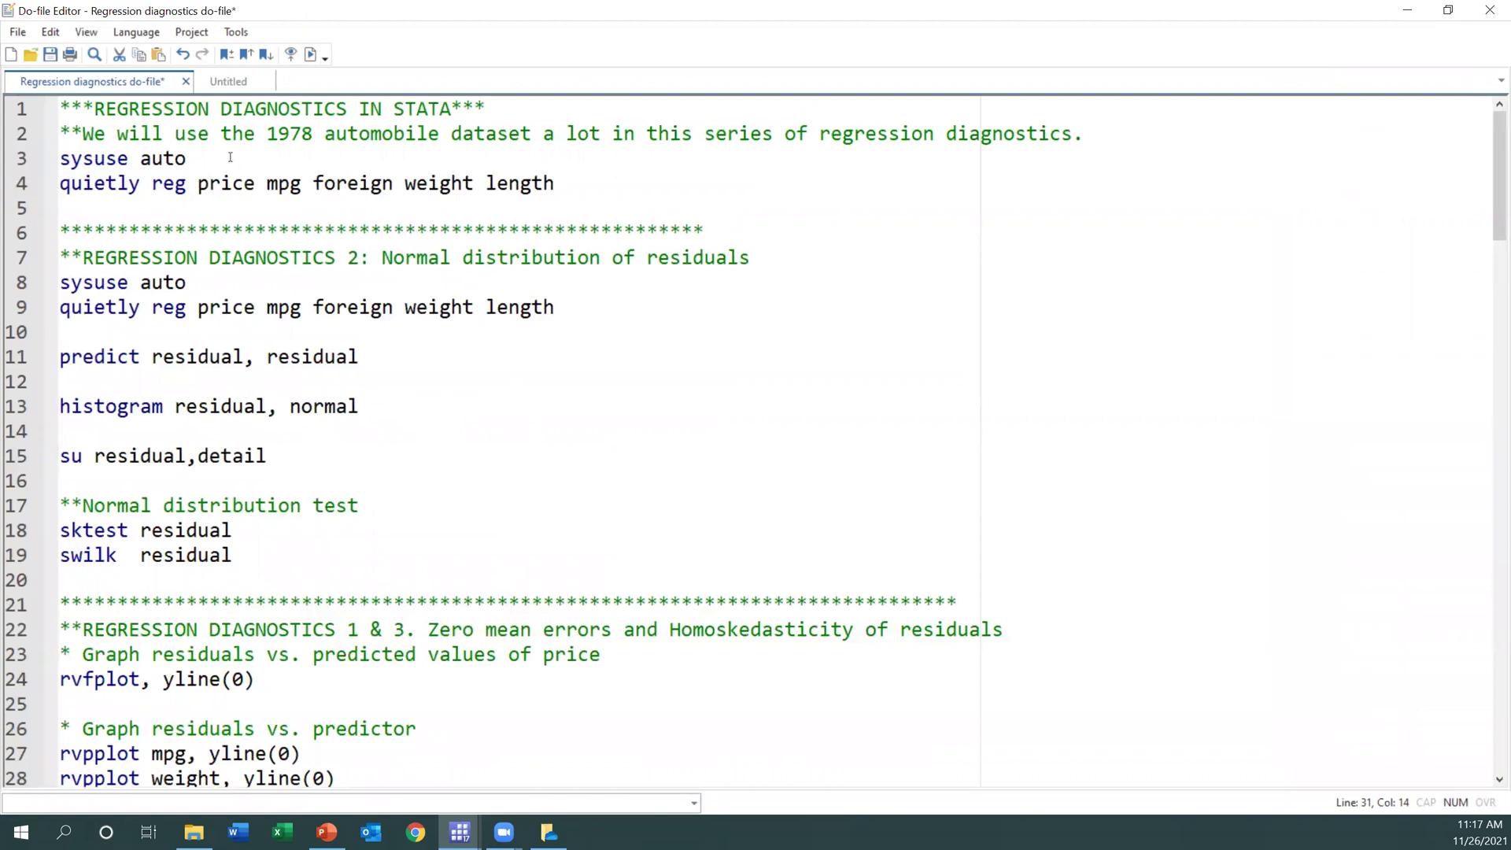
Run the sysuse auto line and the quietly reg price mpg foreign weight length line
drag(218, 152, 49, 159)
click(310, 54)
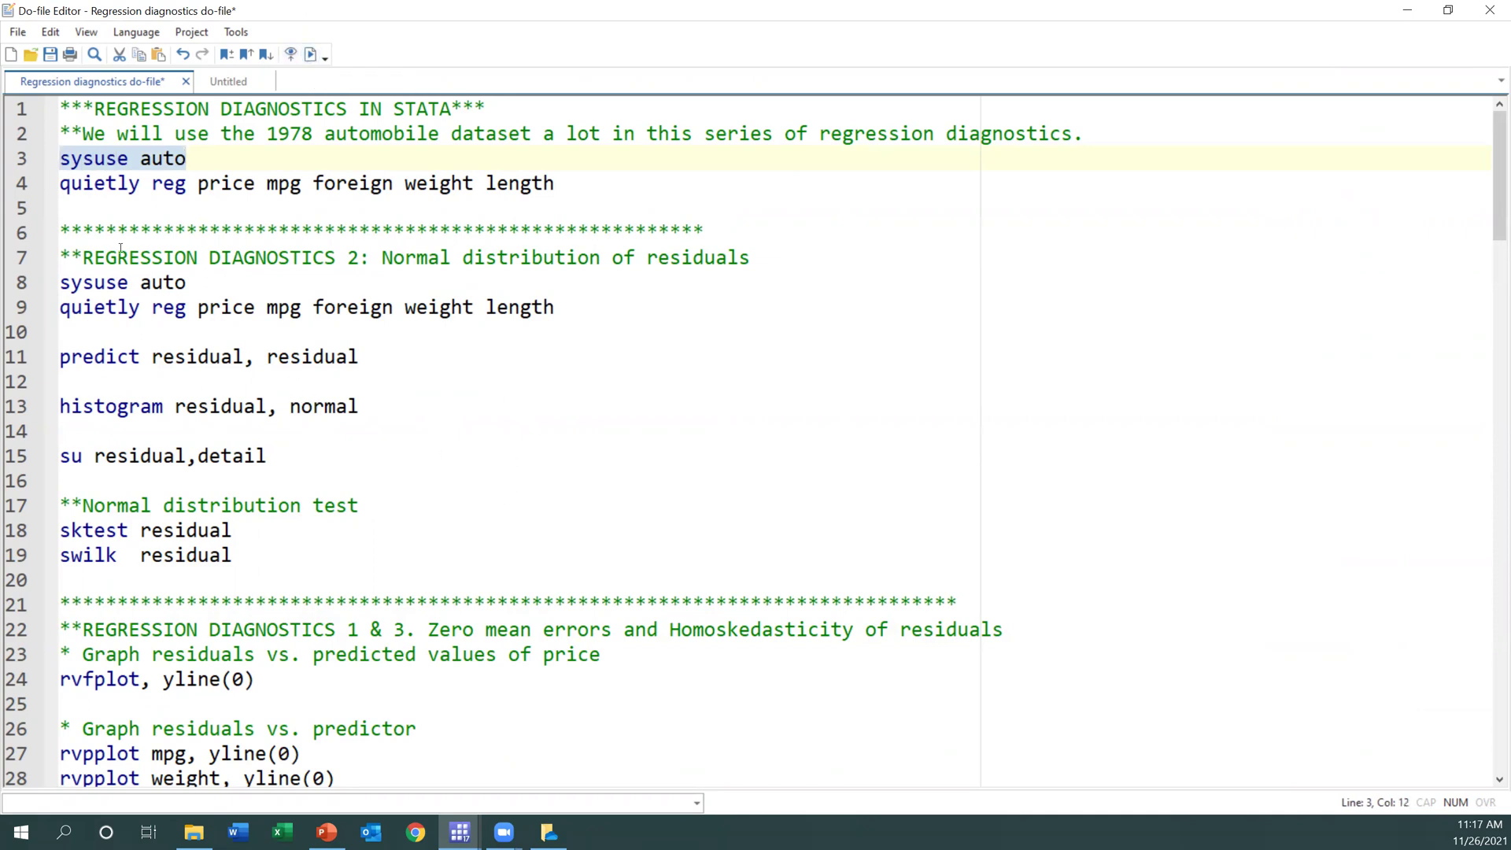
drag(61, 184, 584, 185)
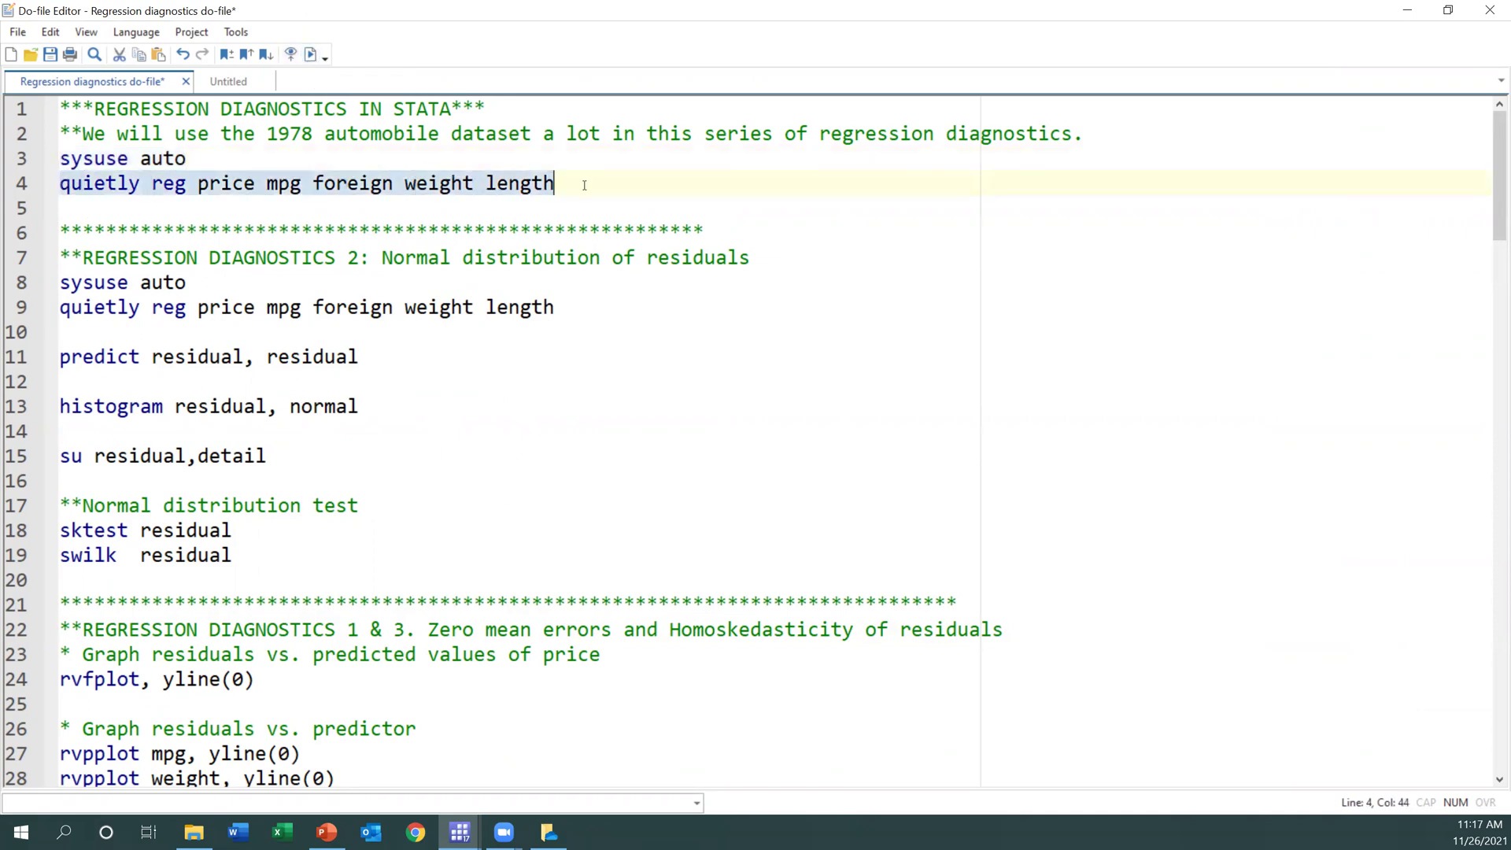
click(310, 54)
Return to the Stata results window
drag(137, 189, 60, 189)
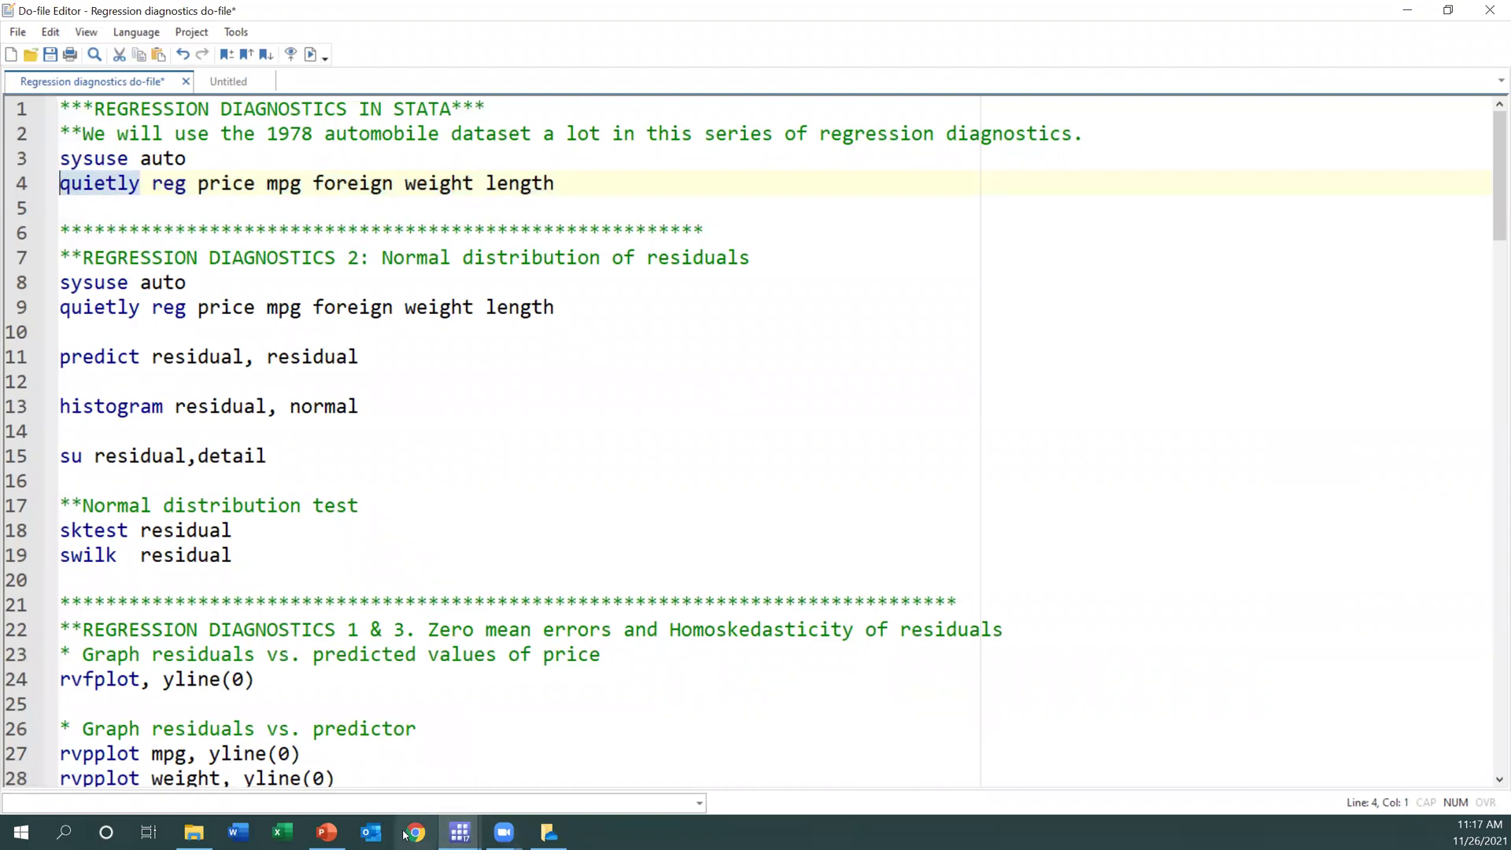
click(459, 831)
click(166, 769)
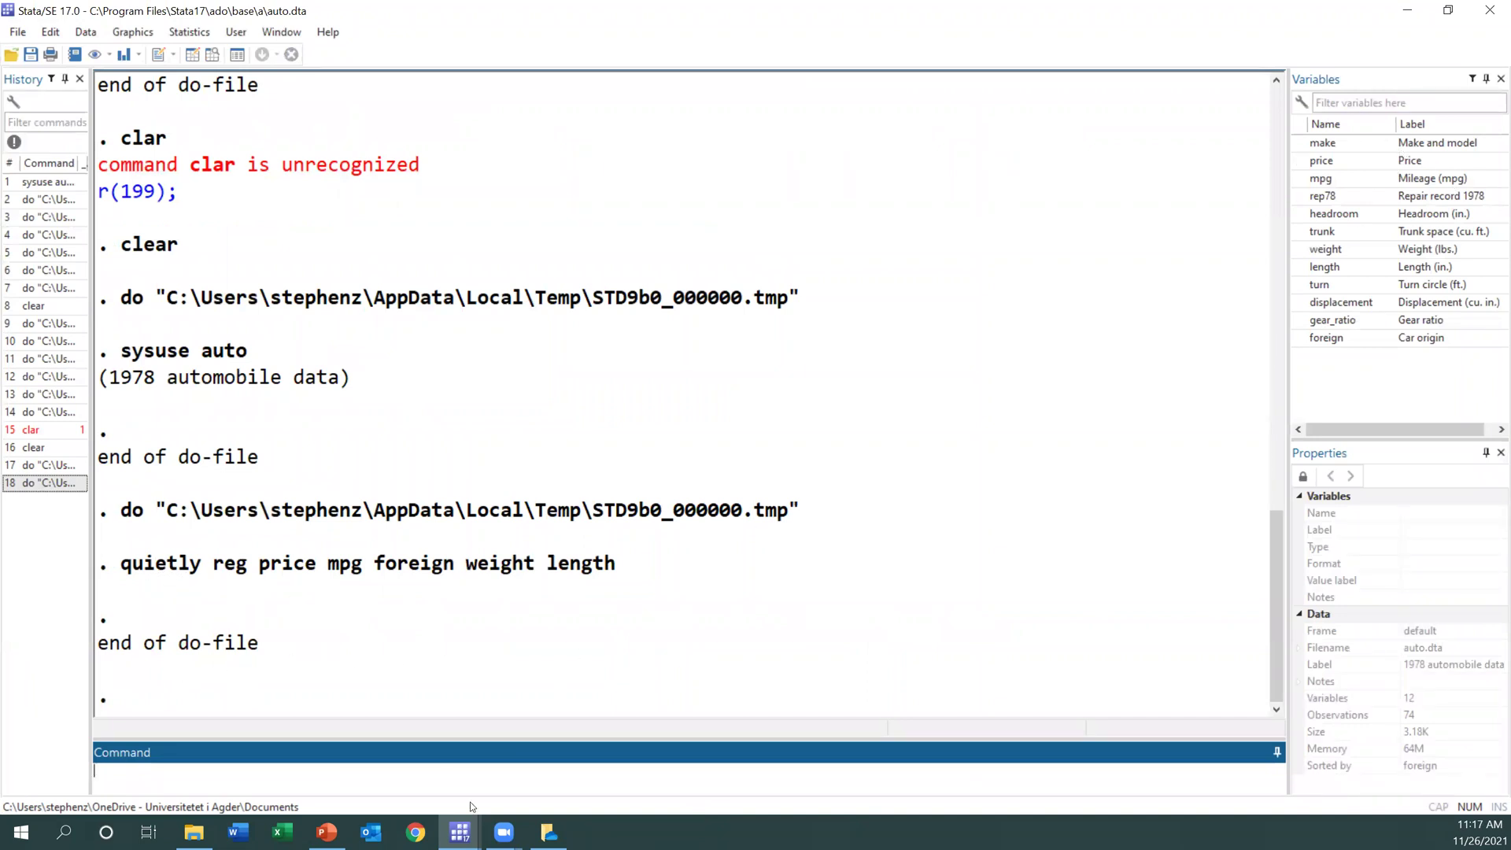
click(460, 832)
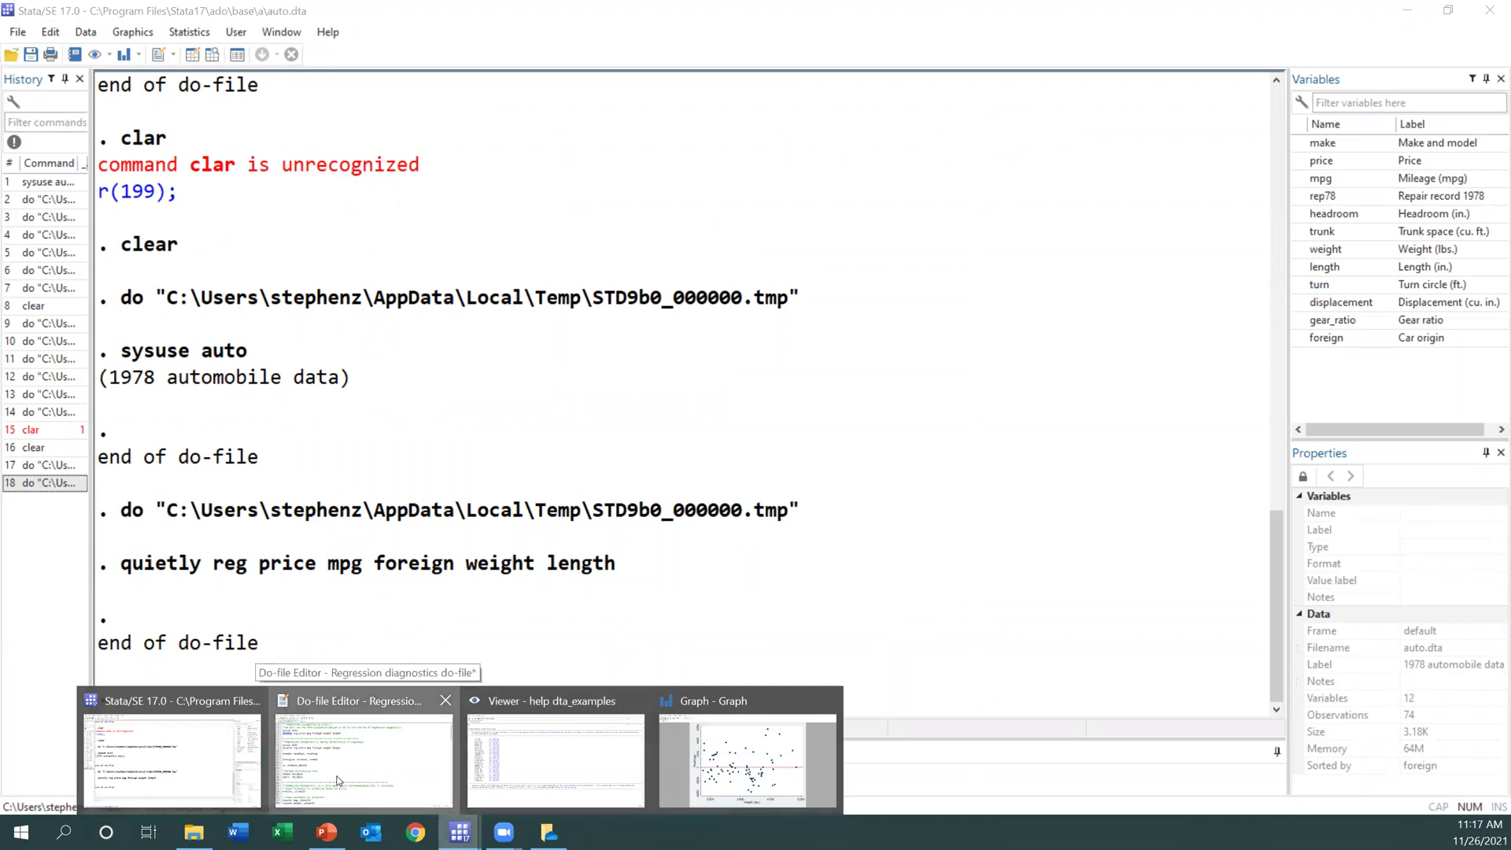
Run line 24, rvfplot, yline(0), from the regression diagnostics do-file
click(339, 780)
scroll(300, 526, down, 8)
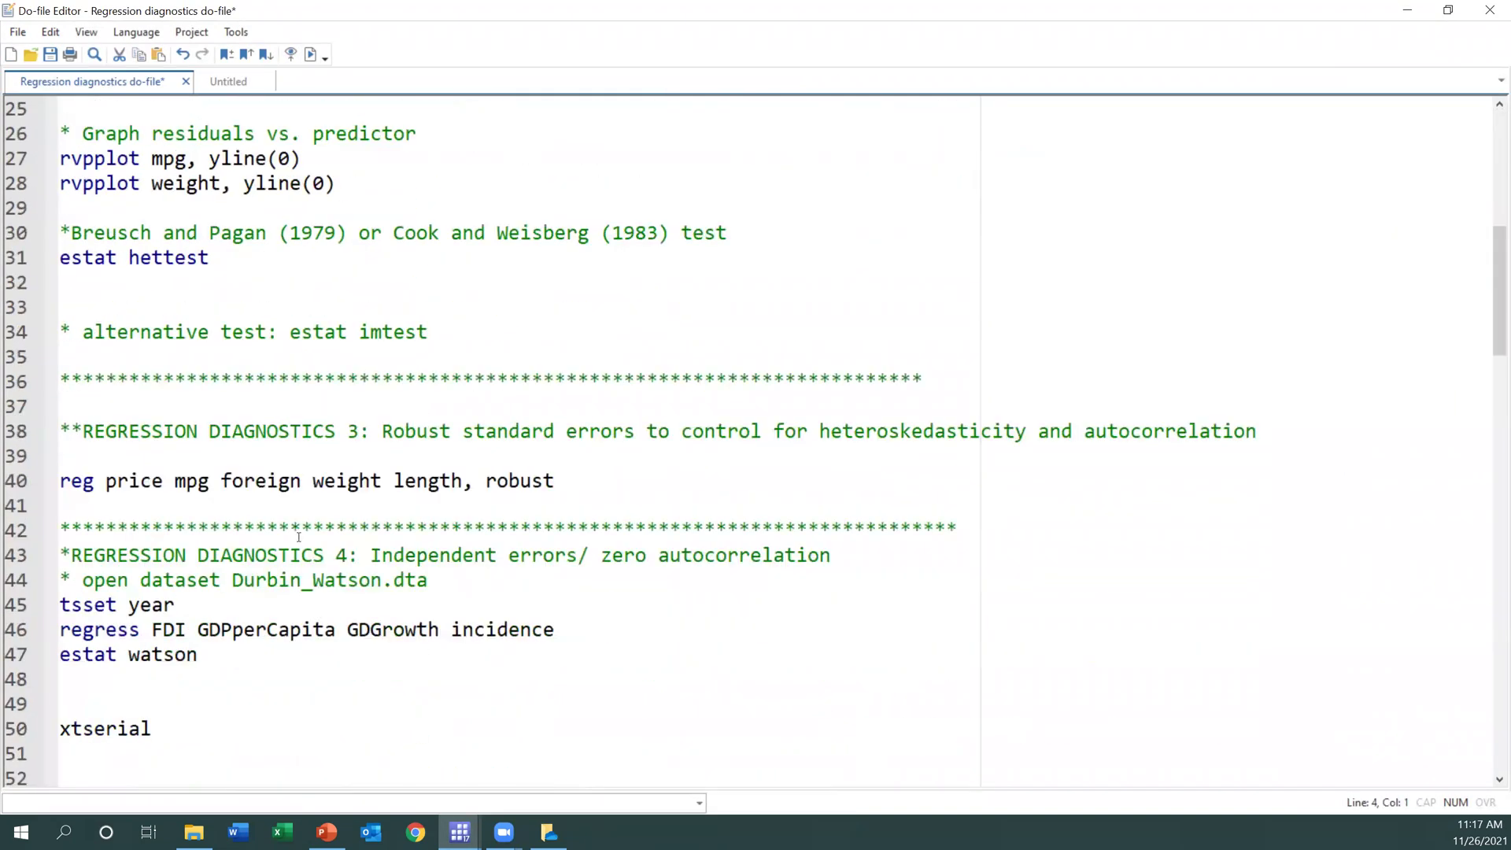
scroll(299, 538, up, 2)
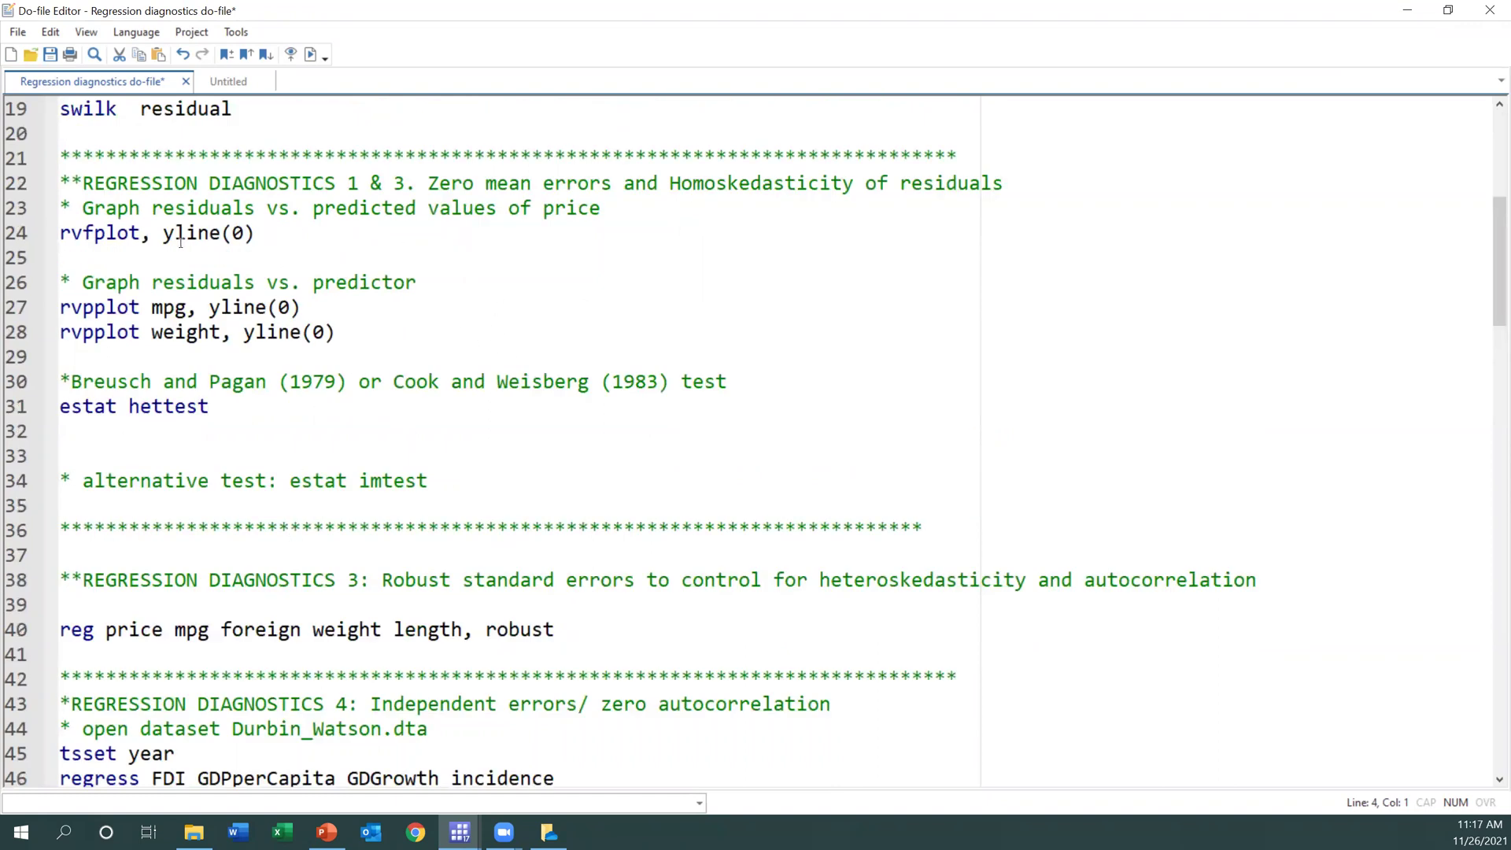
click(64, 234)
click(266, 237)
drag(267, 240, 62, 234)
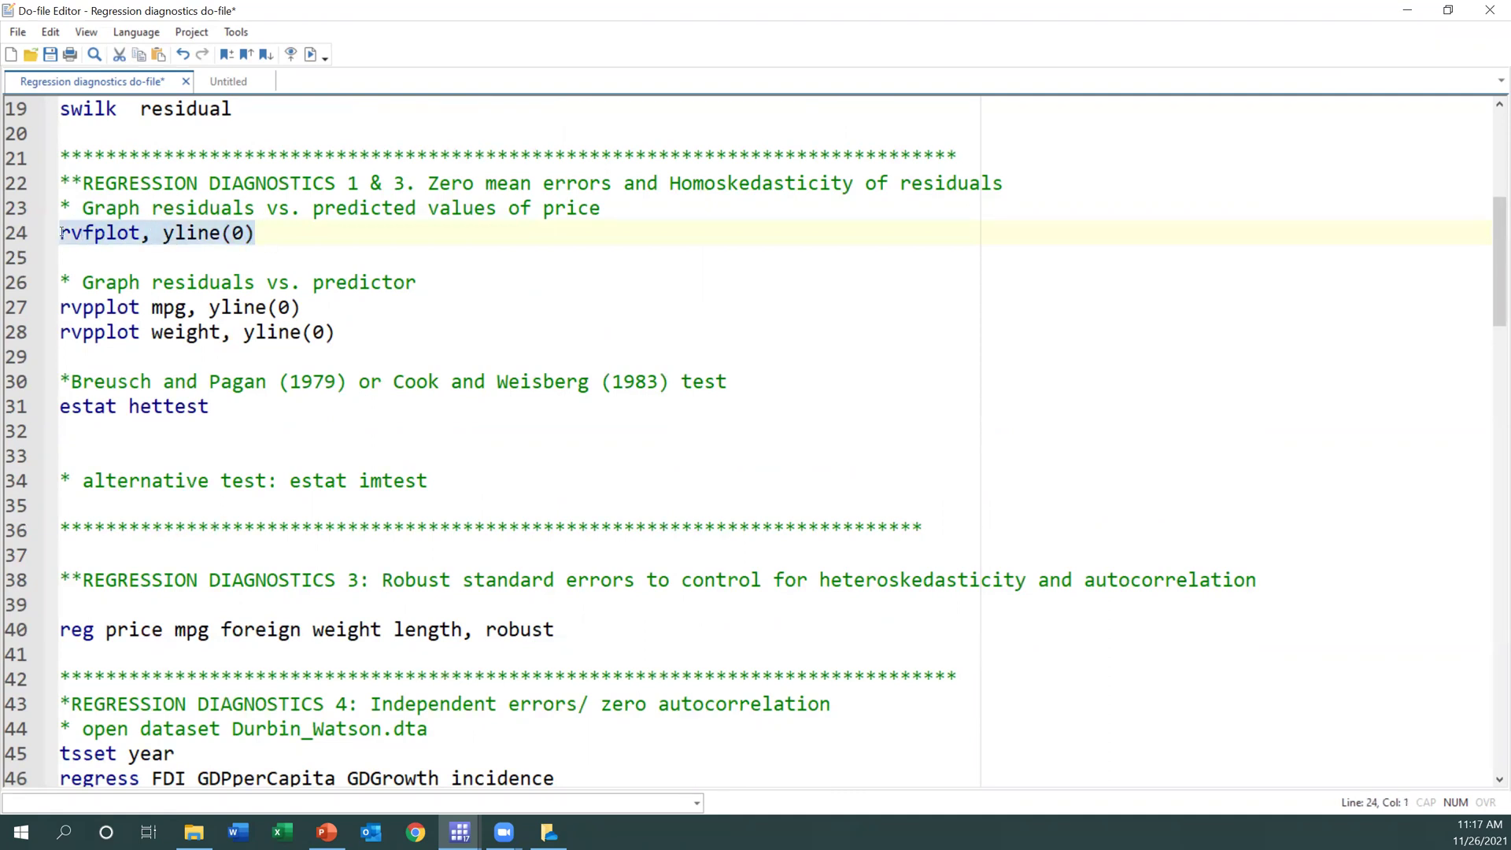
click(308, 55)
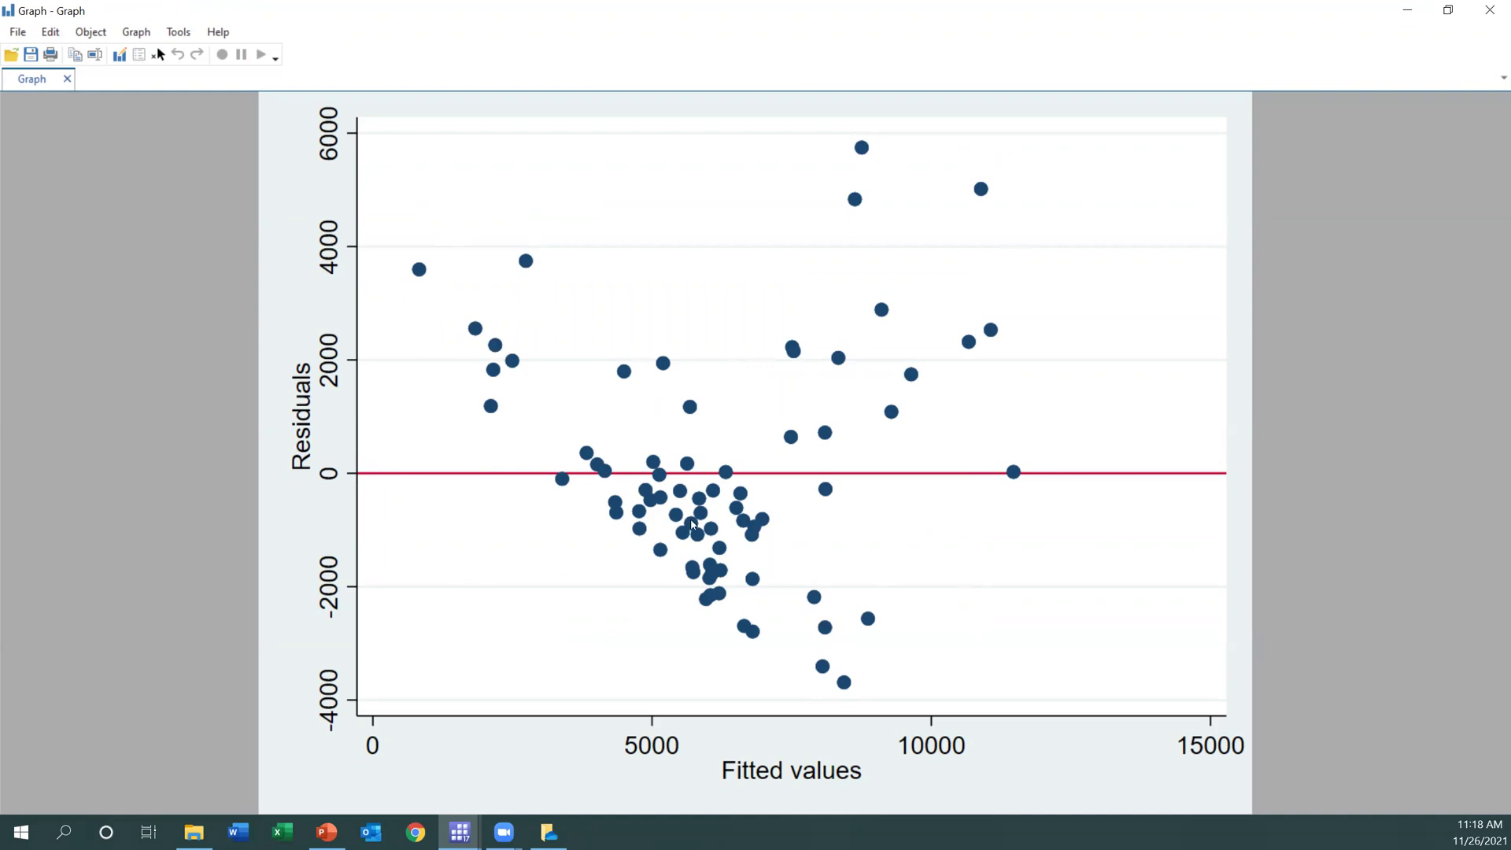
Go back from the residual-versus-fitted graph to the regression diagnostics do-file
click(451, 834)
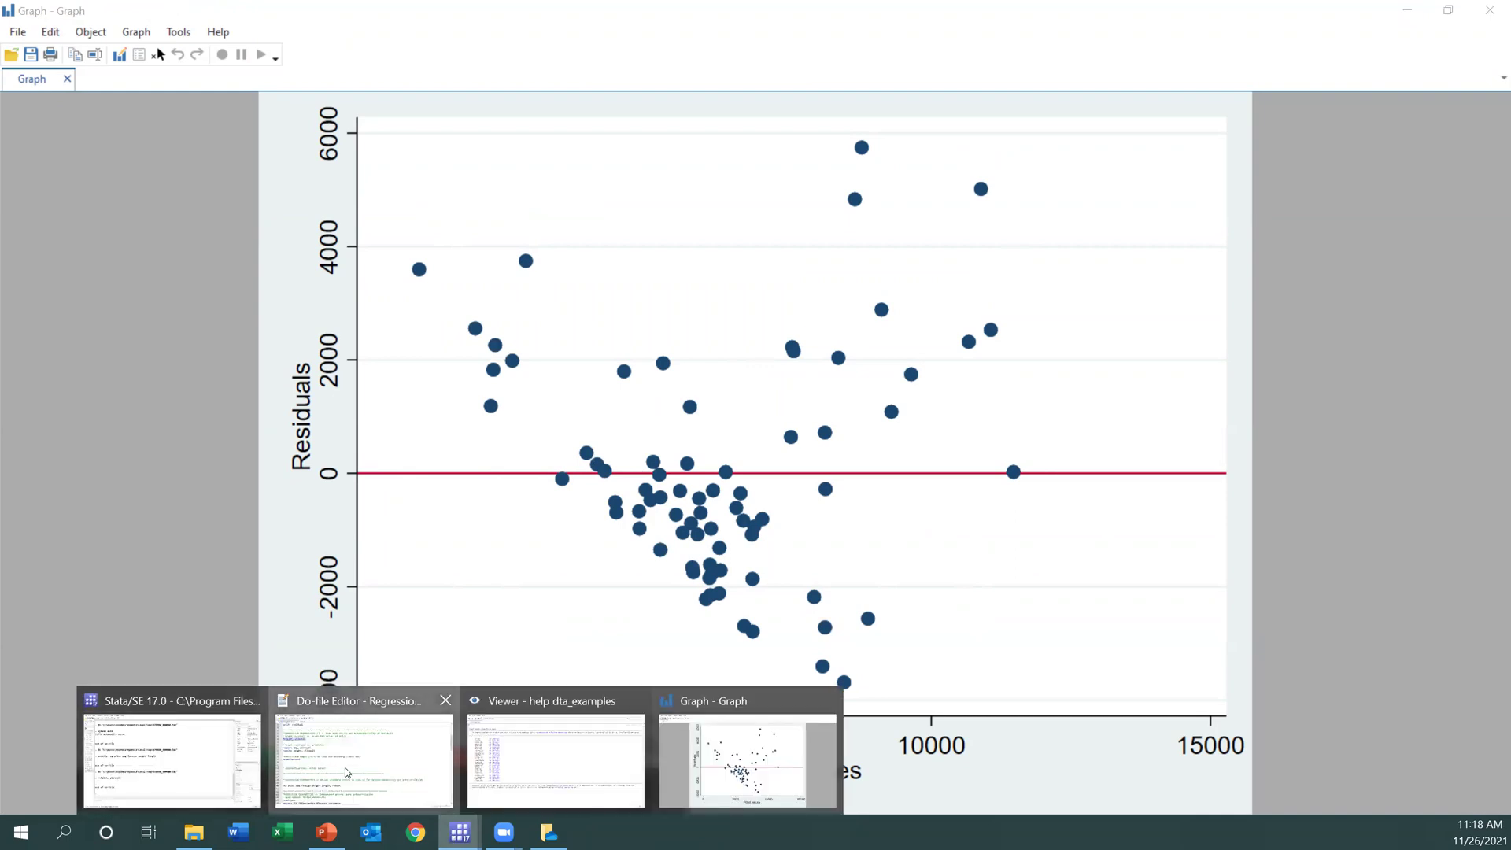
click(362, 751)
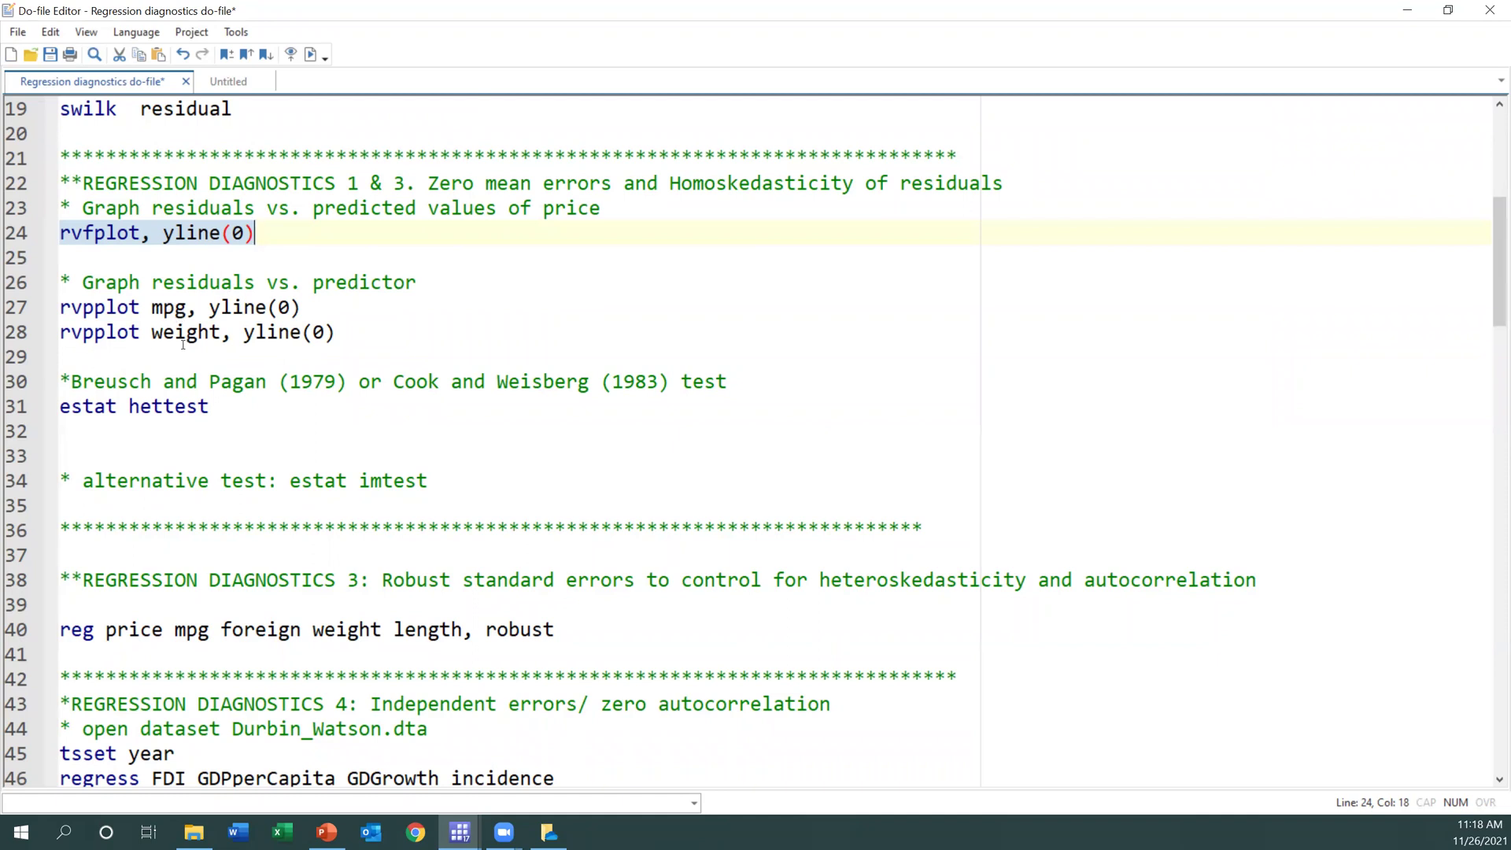
Run rvpplot mpg, yline(0), then return to the do-file and select line 28
drag(309, 307, 60, 307)
click(311, 54)
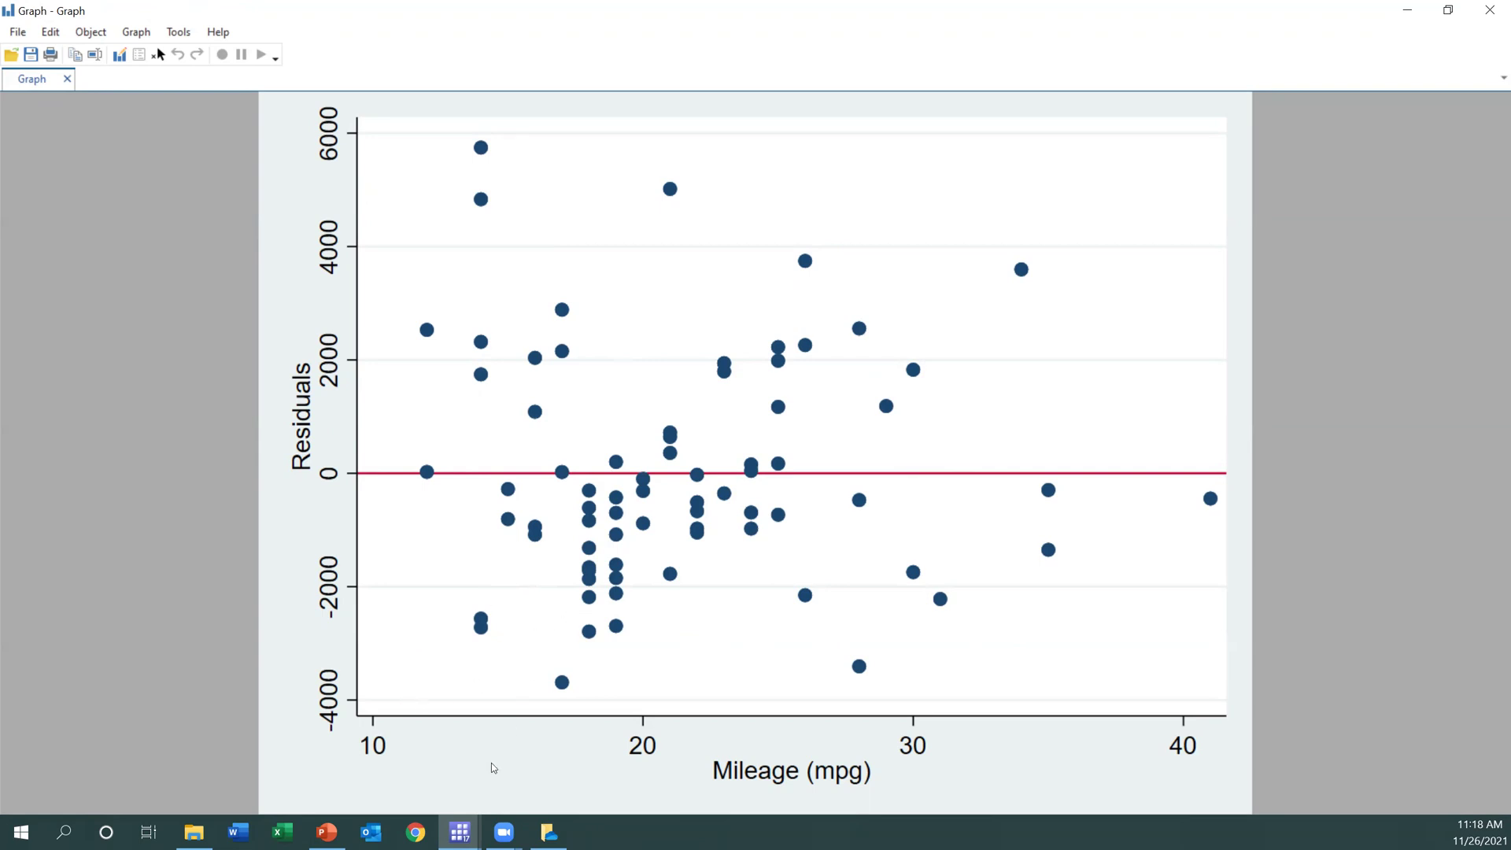
mouse_move(454, 833)
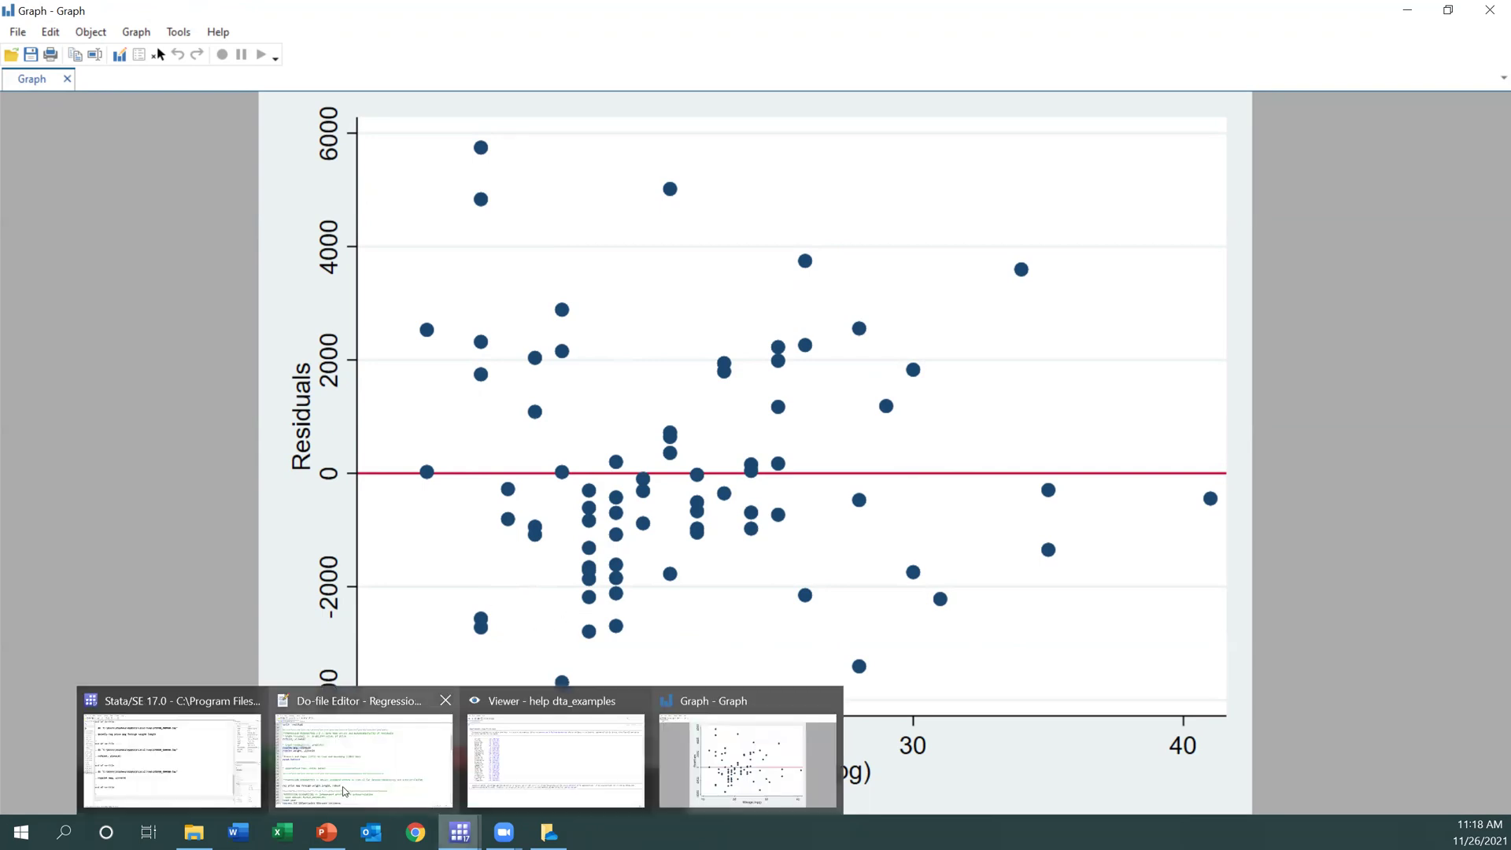
click(361, 748)
key(End)
key(shift+Home)
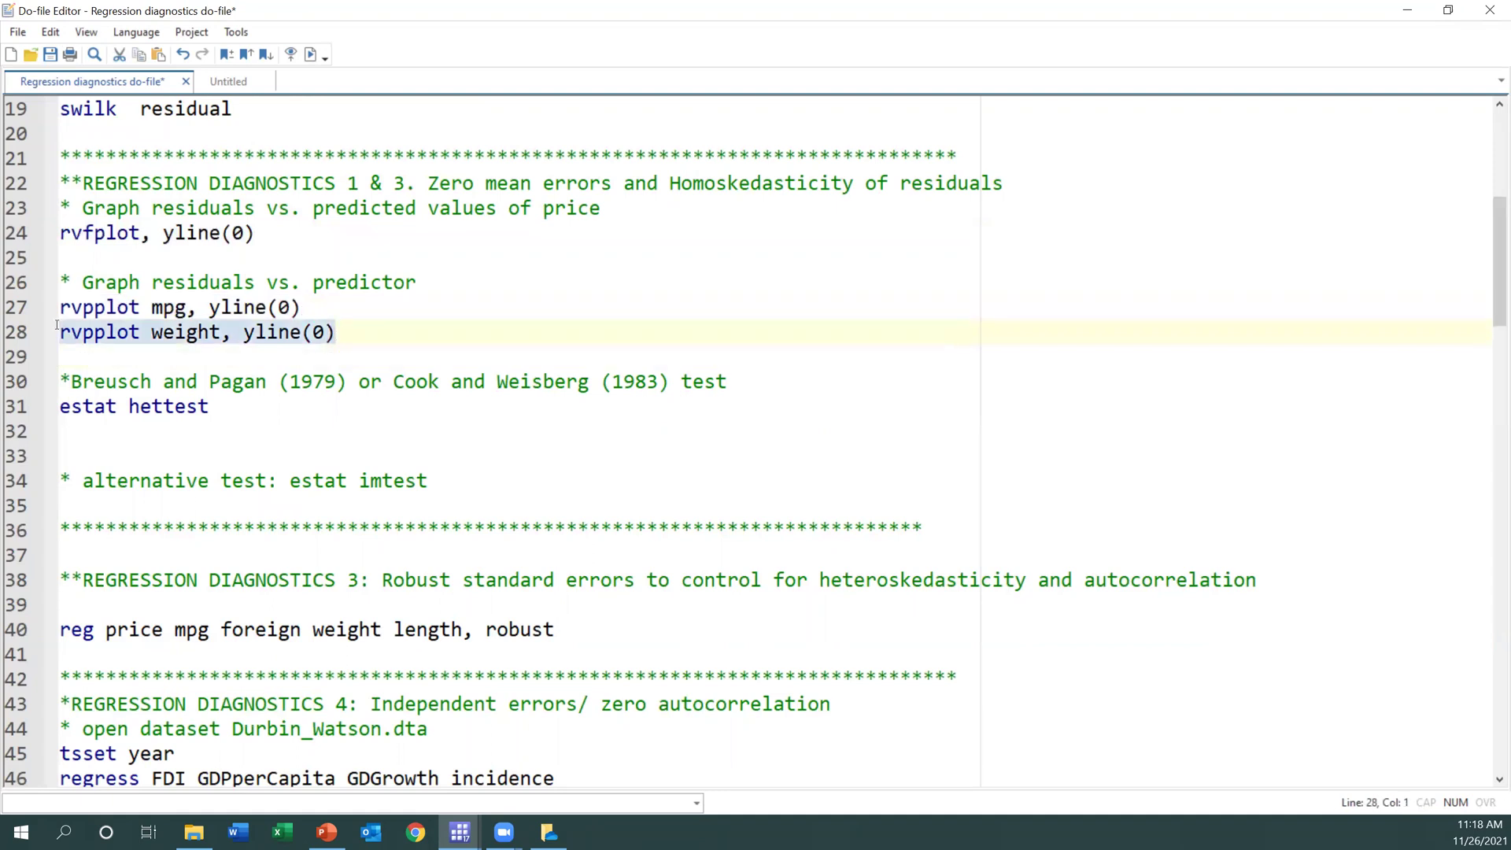
Run the selected rvpplot weight, yline(0) line, then return to the do-file
click(311, 54)
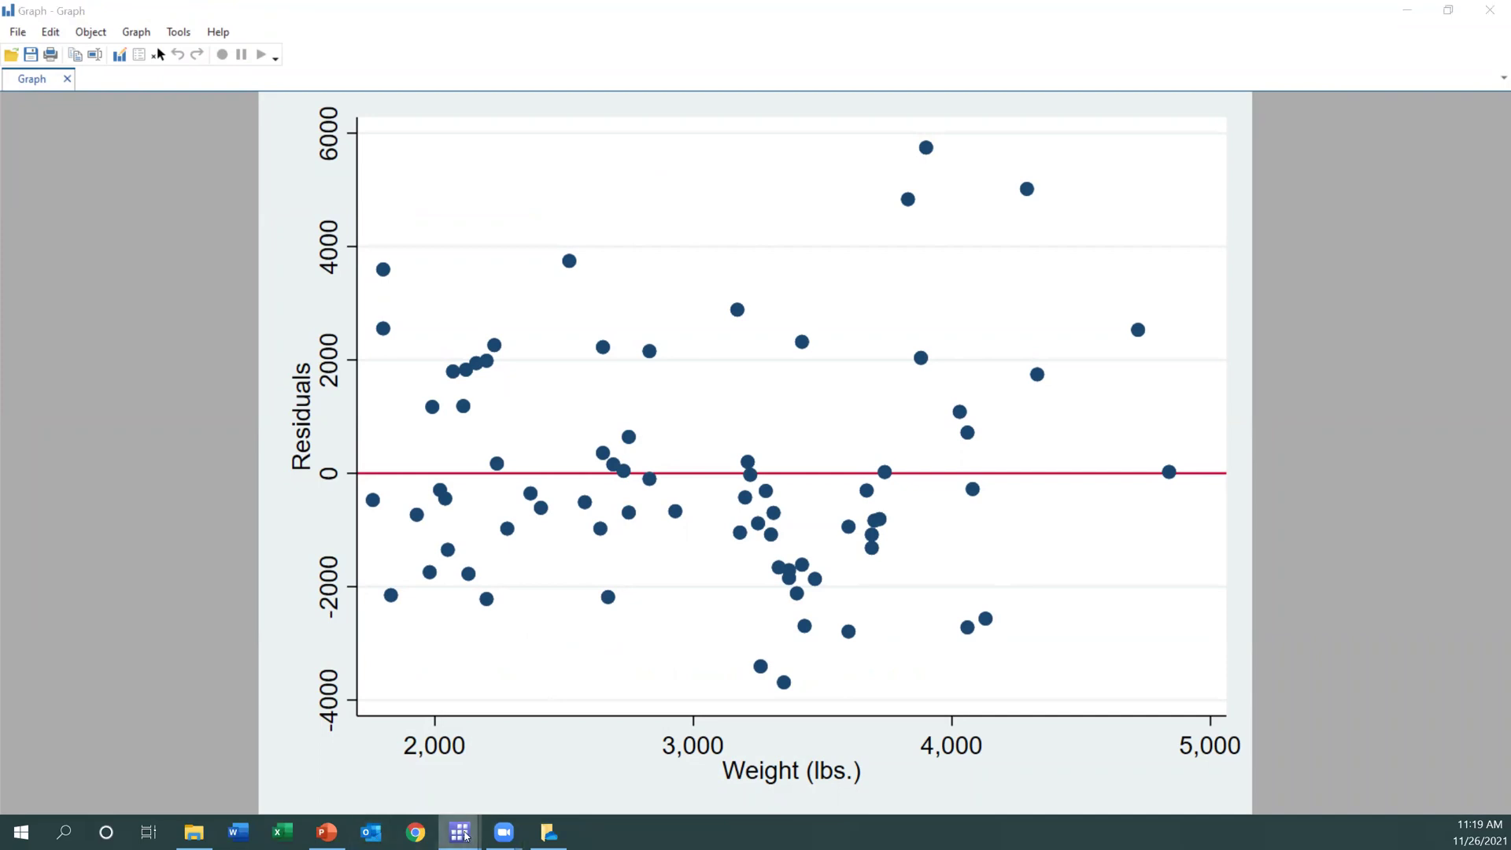
mouse_move(465, 836)
click(363, 781)
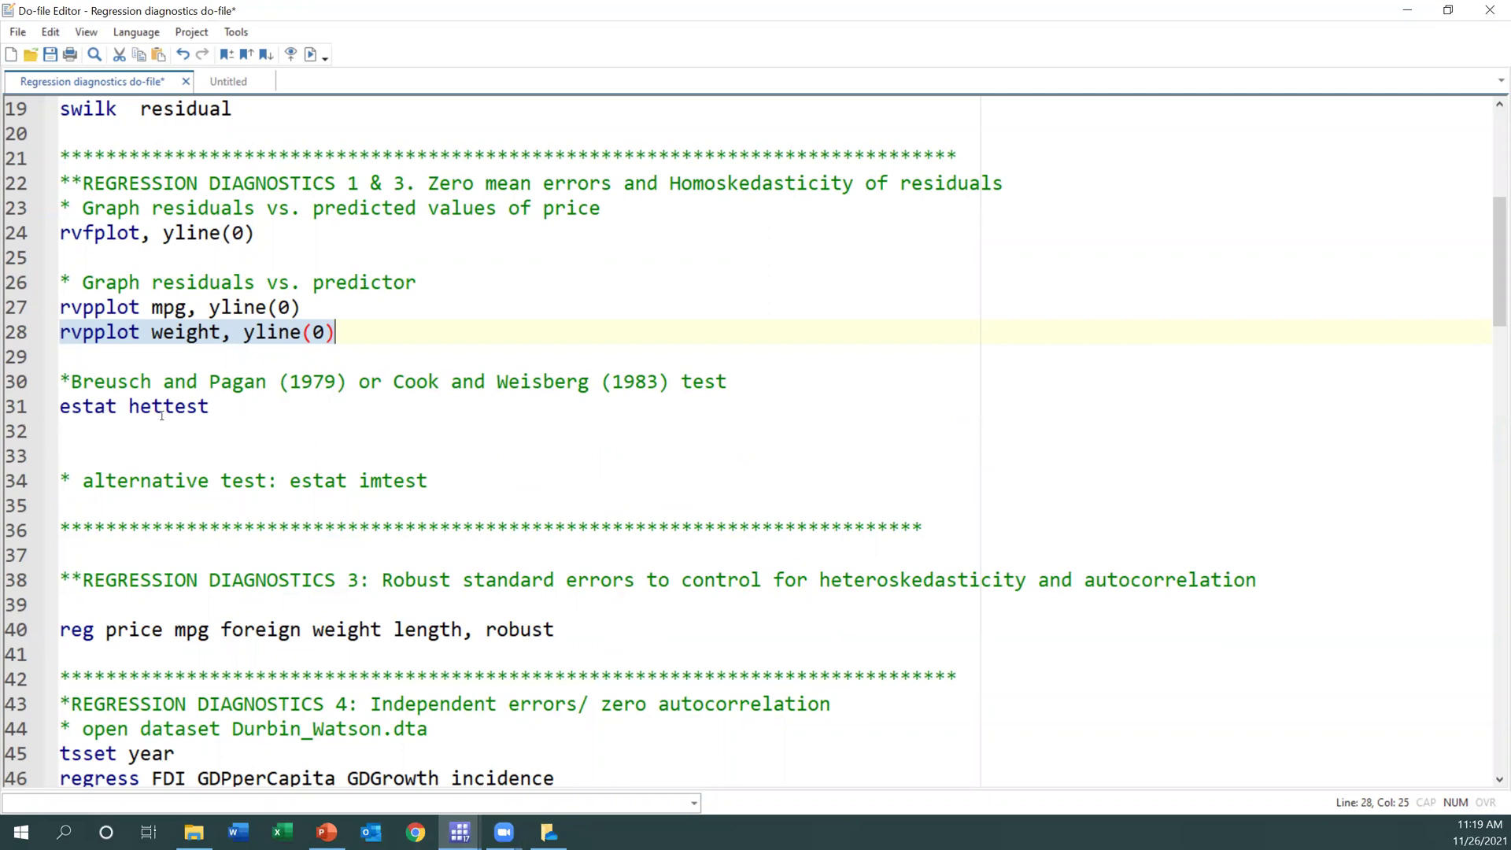
Run estat hettest from line 31 and check the 0.0097 p-value in Results
drag(210, 407, 58, 407)
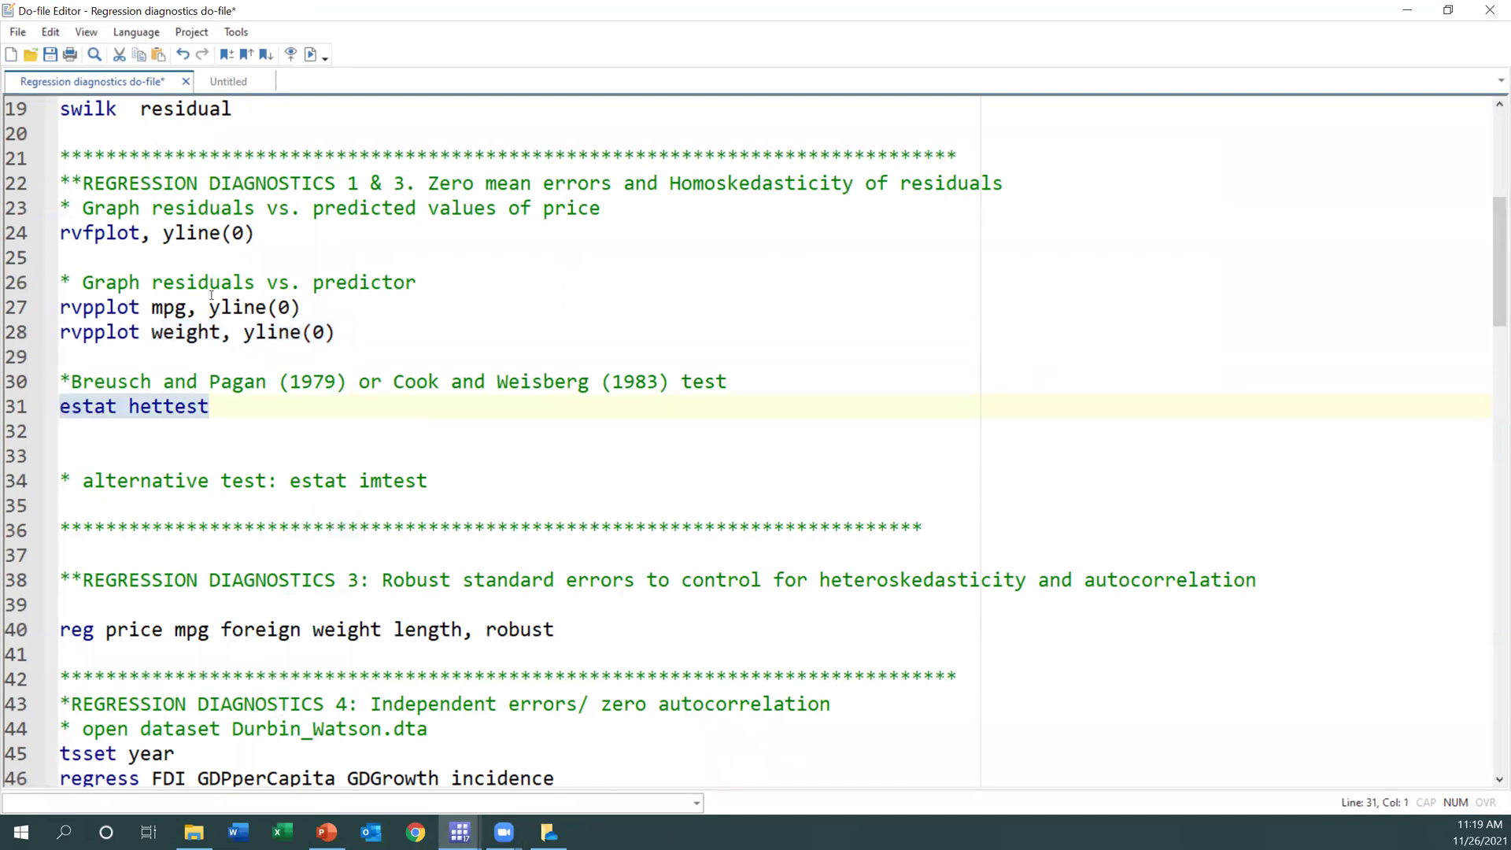
key(ctrl+d)
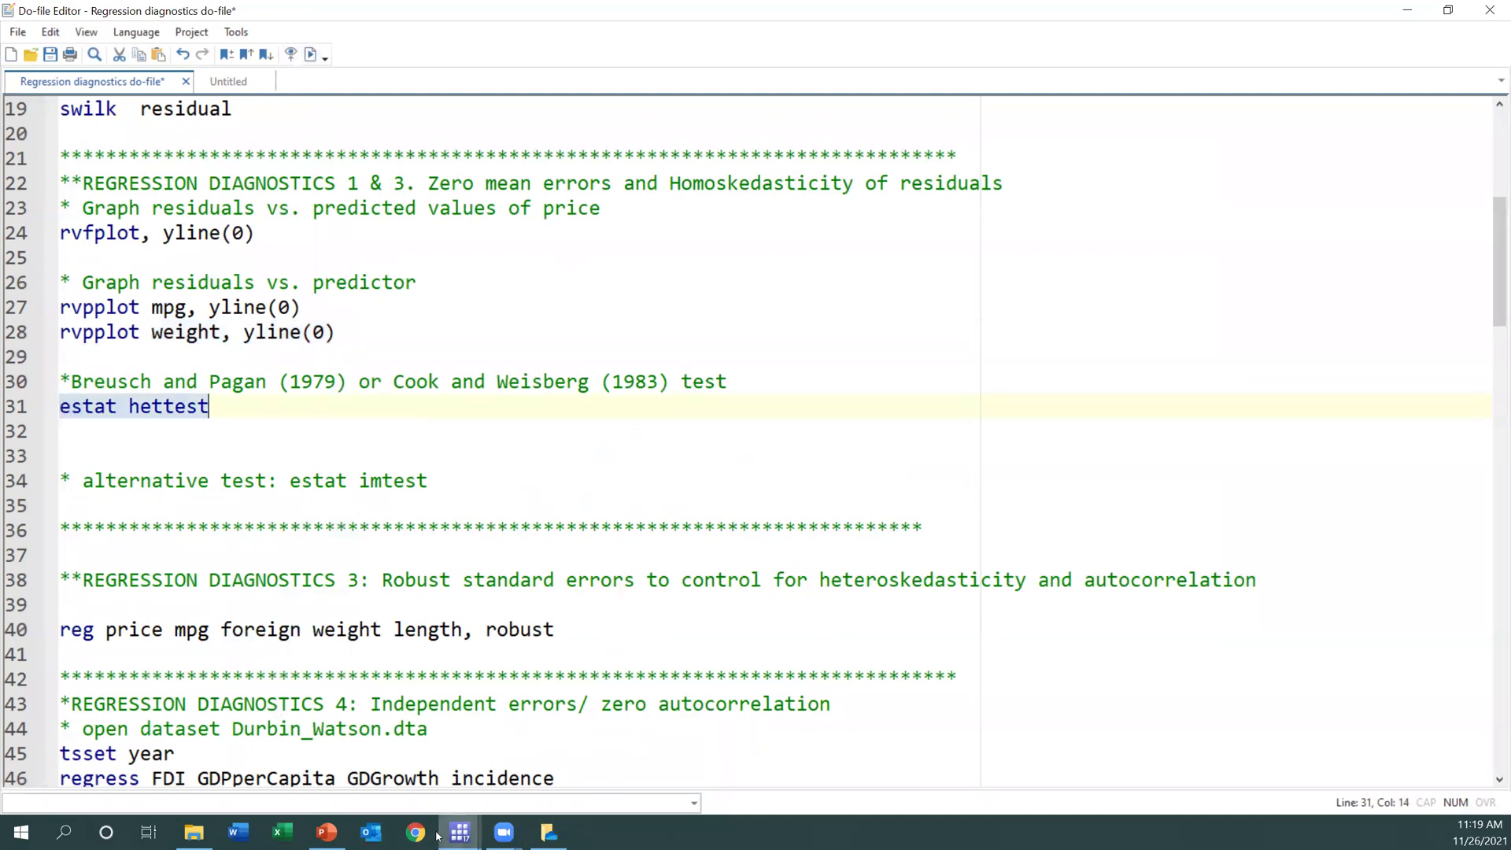
click(459, 833)
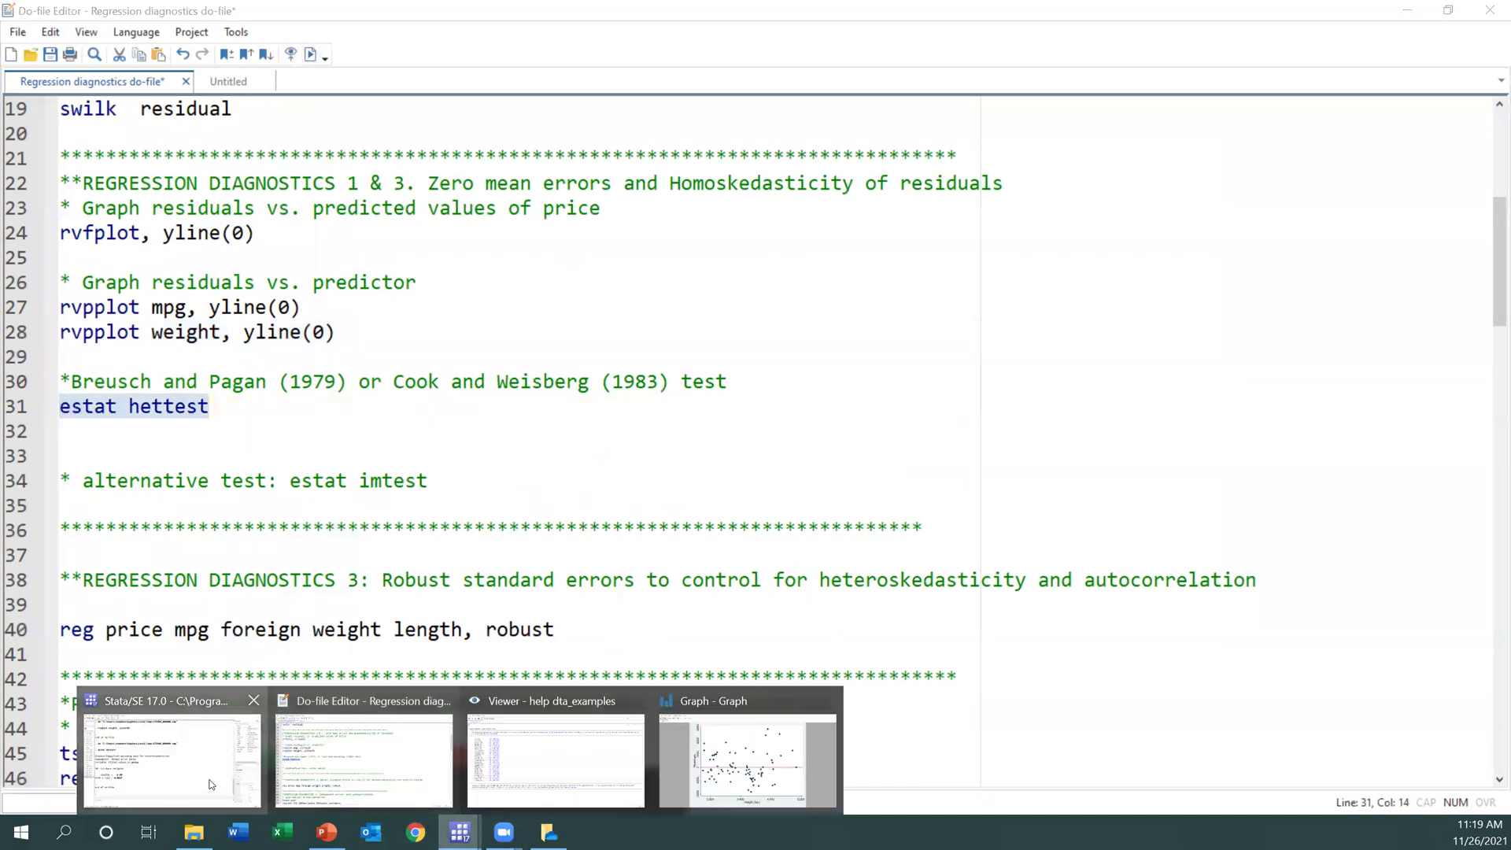
click(211, 785)
drag(344, 570, 260, 568)
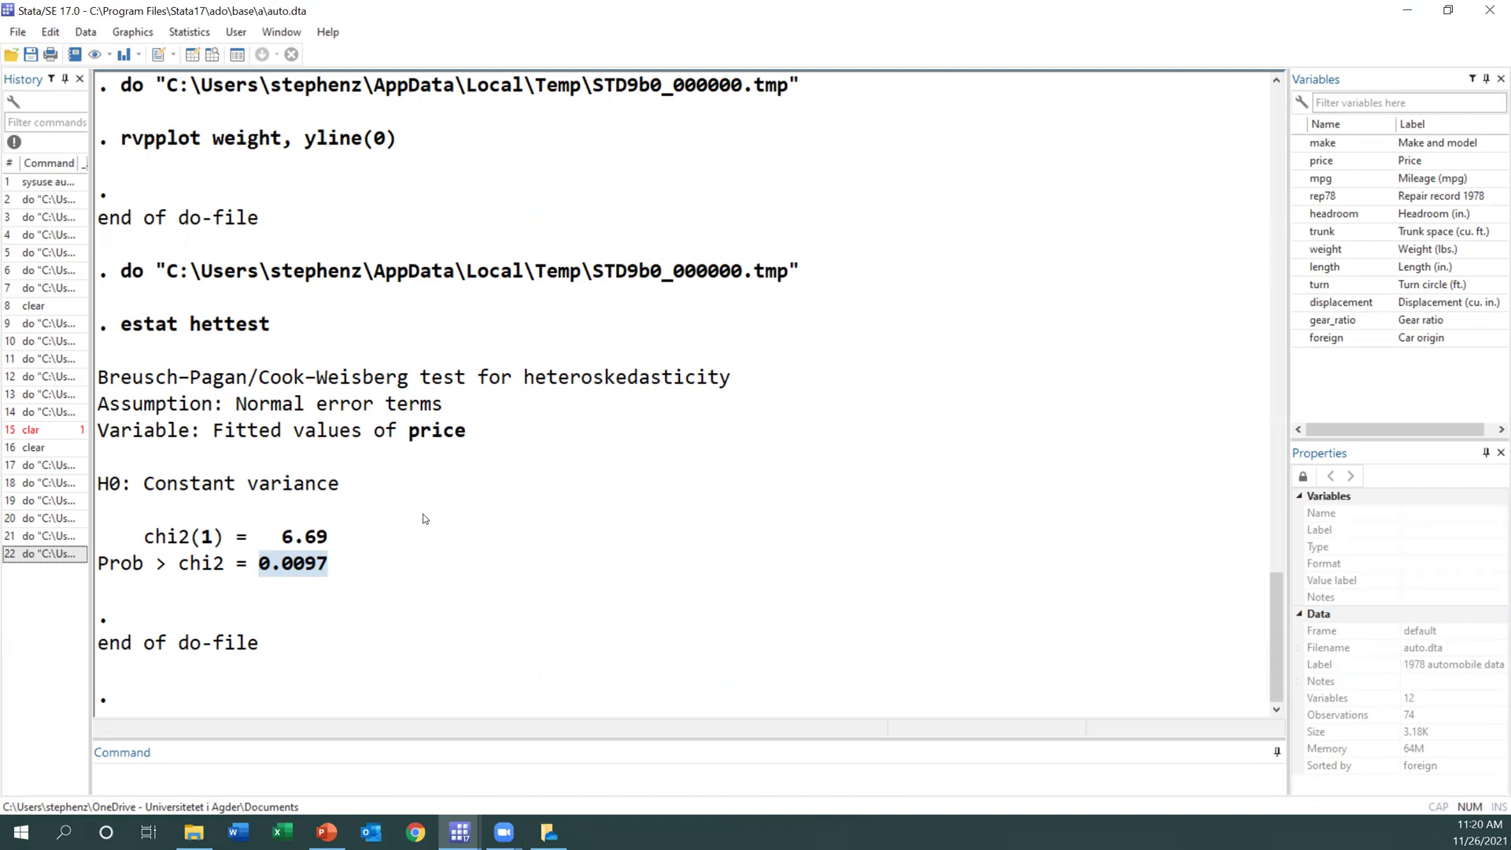
click(517, 576)
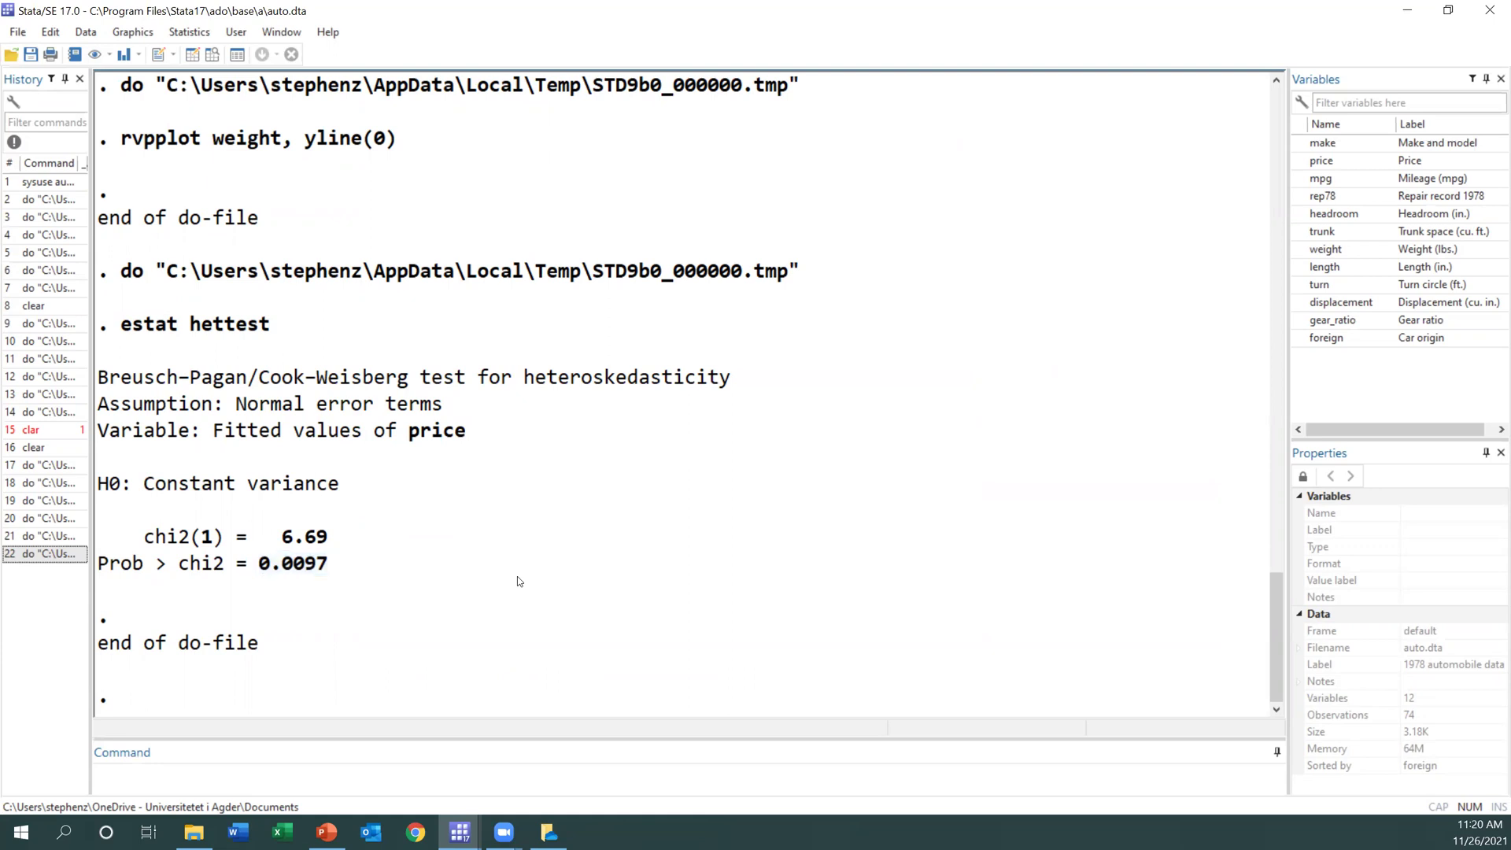